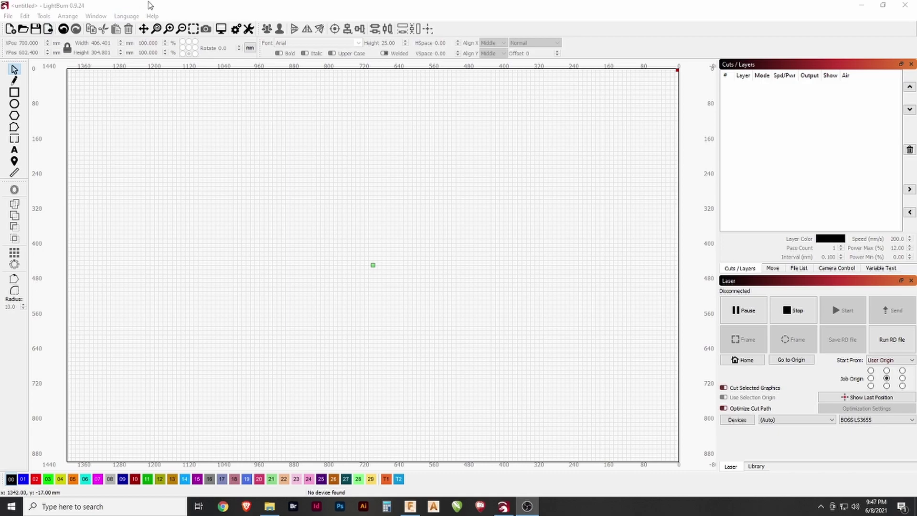
Import the BuffA flexing-arms A image file onto the LightBurn canvas.
{"action": "left_click", "coordinate": [146, 10]}
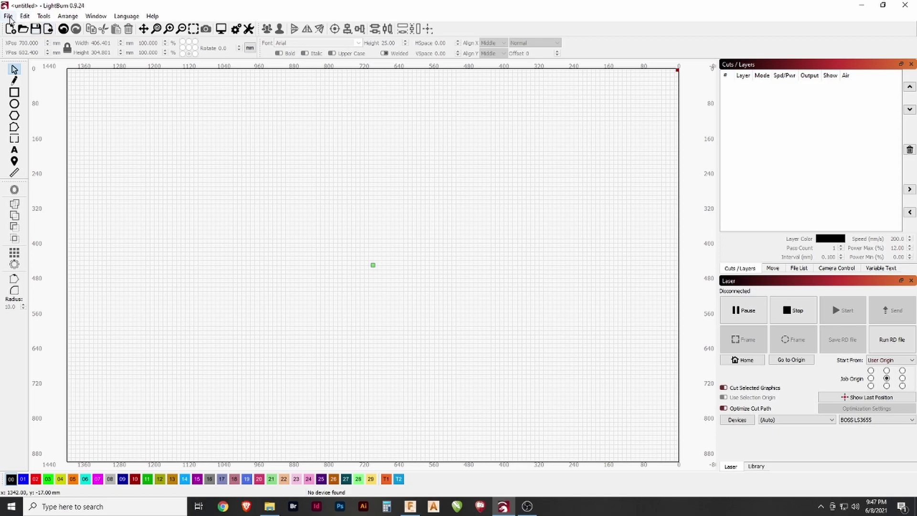
{"action": "left_click", "coordinate": [8, 15]}
{"action": "left_click", "coordinate": [27, 63]}
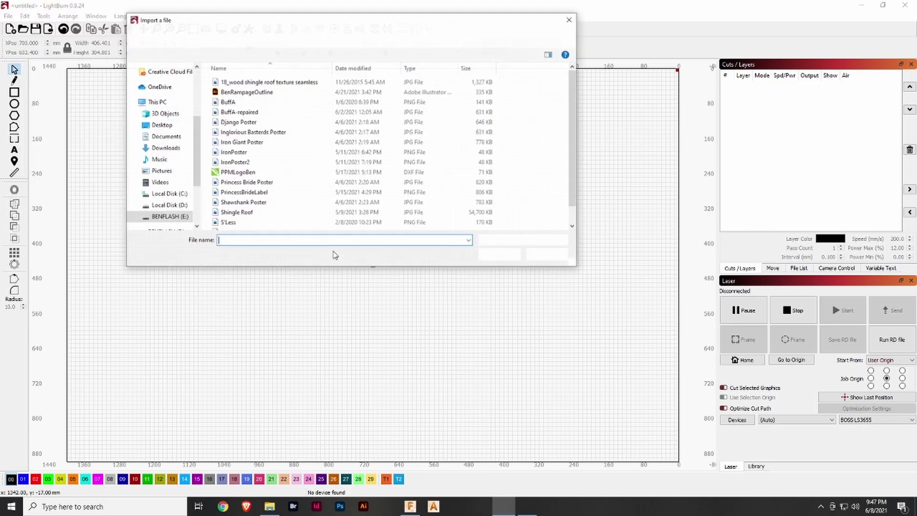
{"action": "left_click", "coordinate": [234, 103]}
{"action": "double_click", "coordinate": [234, 102]}
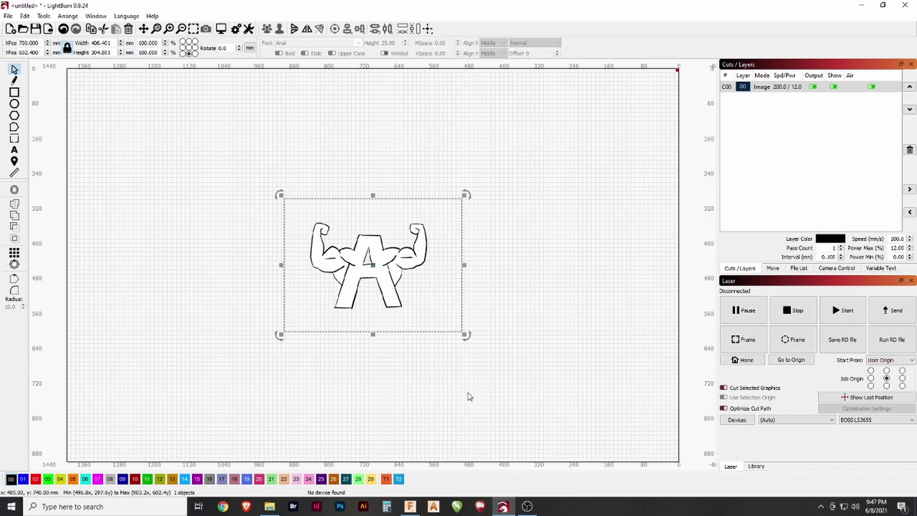
{"action": "right_click", "coordinate": [379, 304]}
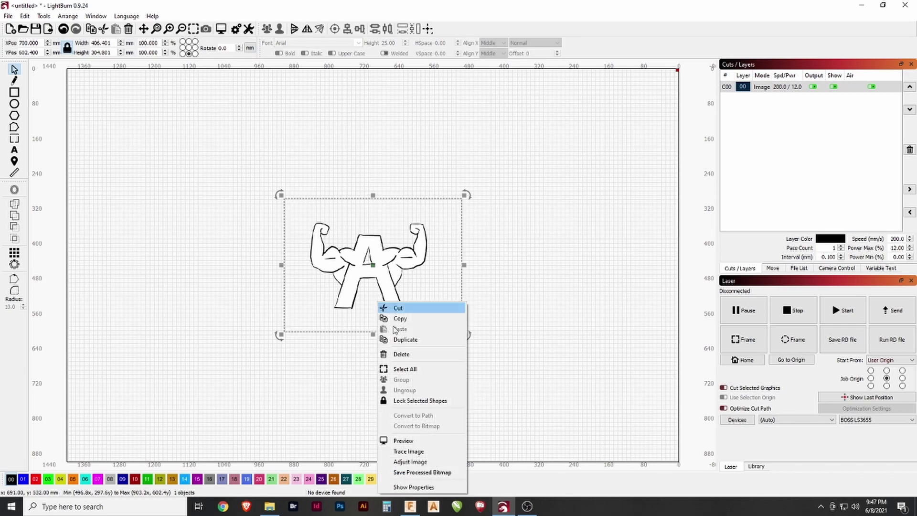
Trace the BuffA image at cutoff 0 and threshold 100, replacing it with vector outlines.
{"action": "left_click", "coordinate": [421, 451]}
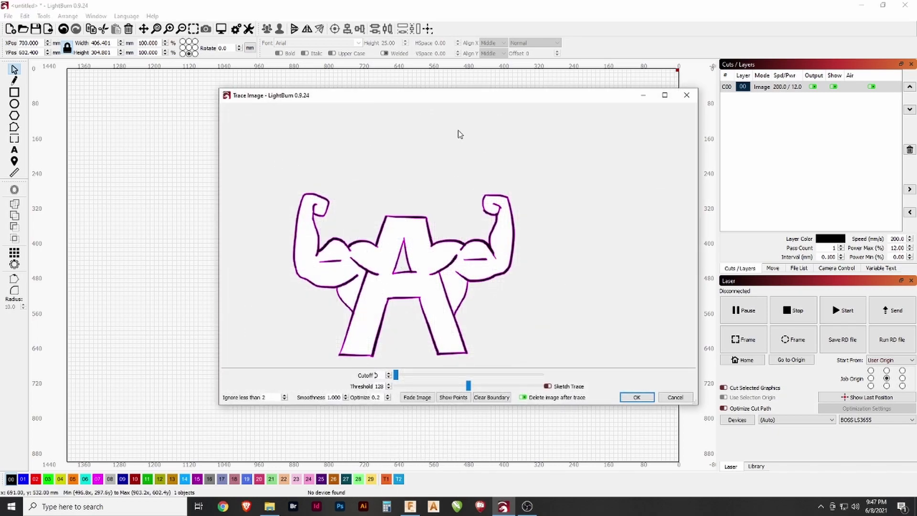
{"action": "left_click_drag", "start_coordinate": [482, 98], "coordinate": [431, 79]}
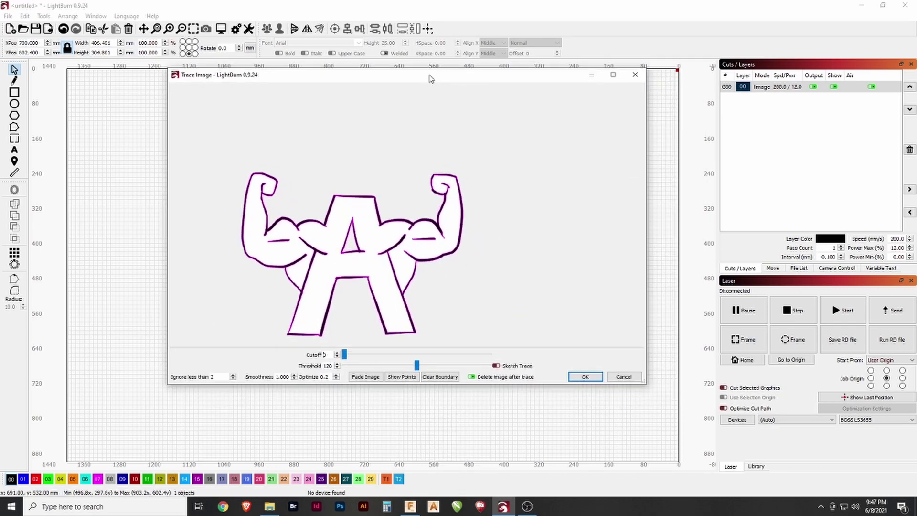
{"action": "mouse_move", "coordinate": [346, 356]}
{"action": "left_mouse_down"}
{"action": "mouse_move", "coordinate": [376, 361]}
{"action": "mouse_move", "coordinate": [344, 360]}
{"action": "left_mouse_up"}
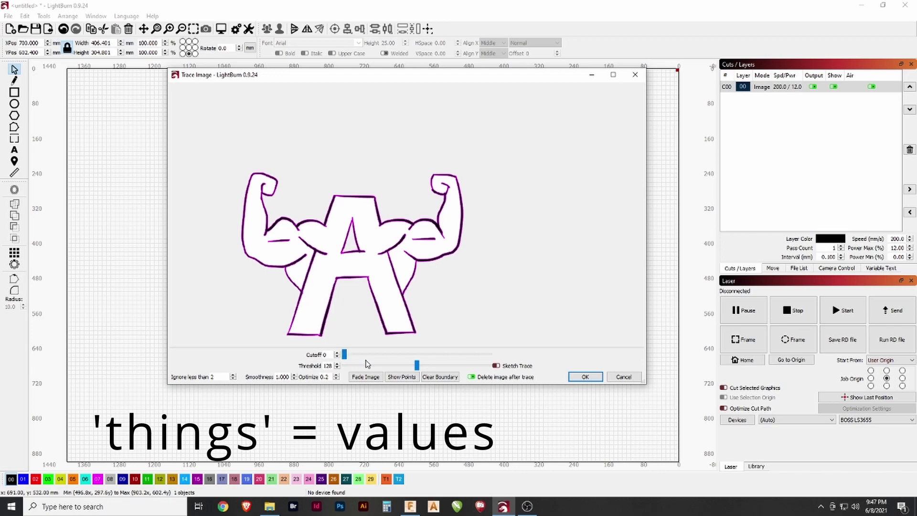
{"action": "mouse_move", "coordinate": [417, 366]}
{"action": "left_mouse_down"}
{"action": "mouse_move", "coordinate": [472, 366]}
{"action": "mouse_move", "coordinate": [400, 367]}
{"action": "left_mouse_up"}
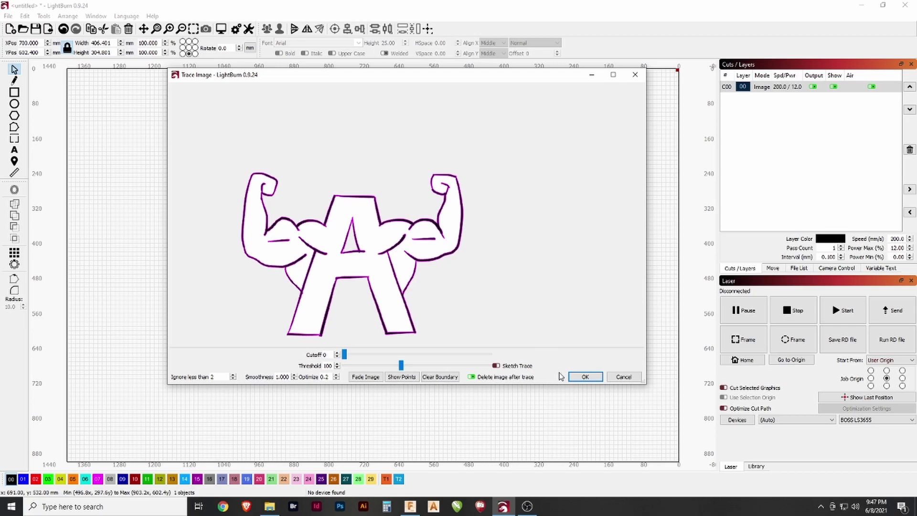
{"action": "left_click", "coordinate": [585, 377]}
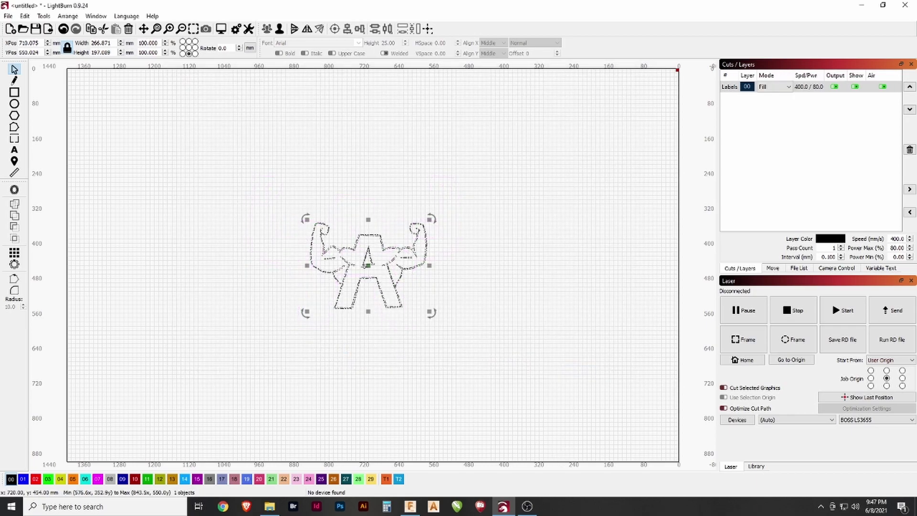
{"action": "scroll", "coordinate": [363, 310], "scroll_direction": "up", "scroll_amount": 5}
Centre the view on the traced logo and deselect it.
{"action": "scroll", "coordinate": [418, 278], "scroll_direction": "down", "scroll_amount": 5}
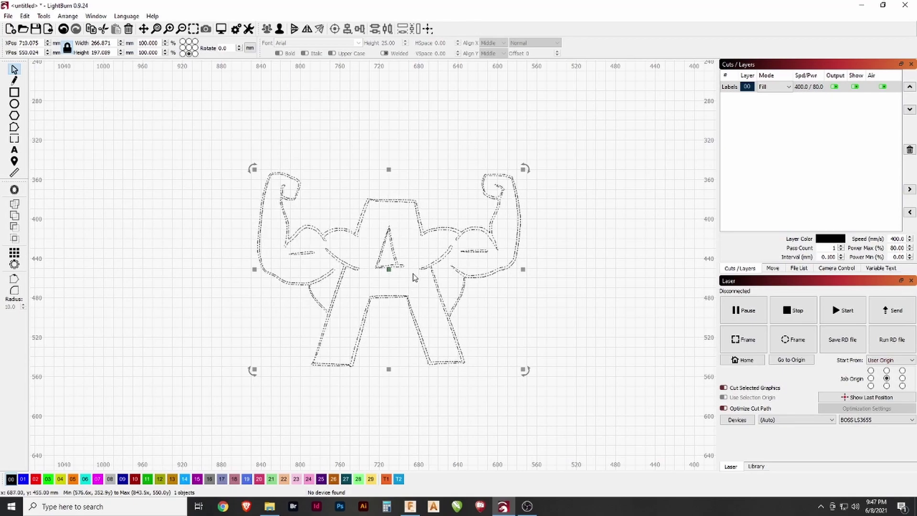
{"action": "left_click_drag", "start_coordinate": [423, 282], "coordinate": [380, 267]}
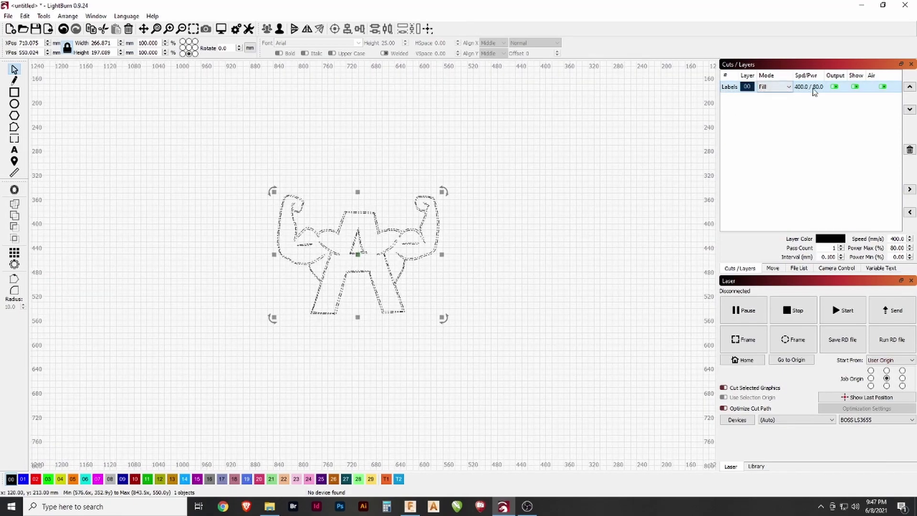
{"action": "left_click", "coordinate": [474, 240]}
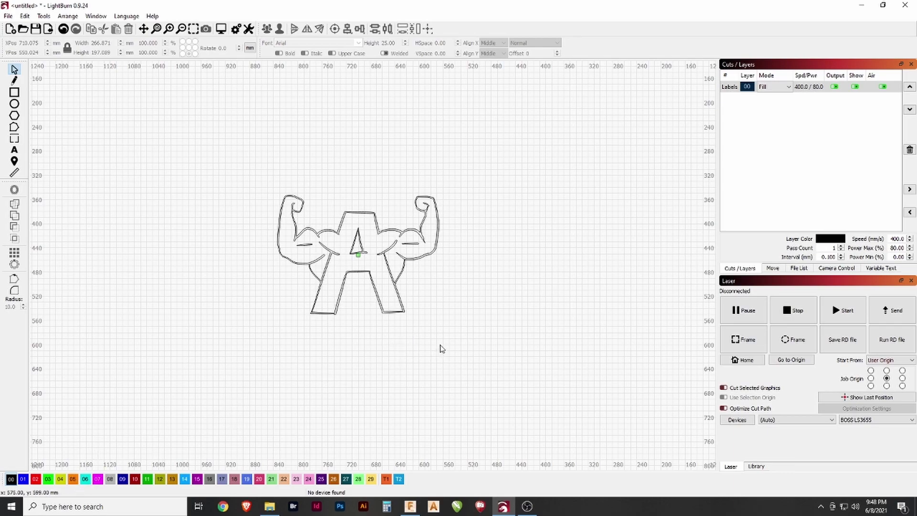
{"action": "key", "text": "ctrl+r"}
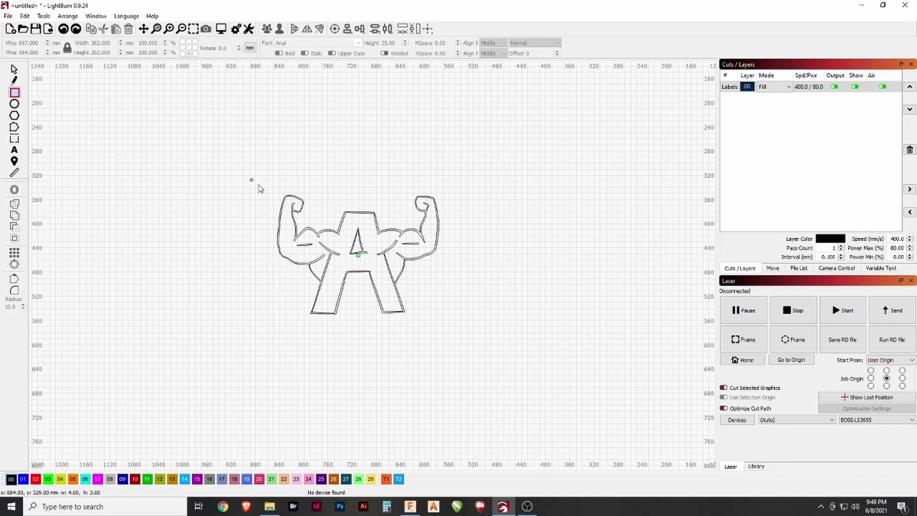
Draw a 367 × 252 mm rectangle around the logo and round its corners to 10.0 mm.
{"action": "left_click_drag", "start_coordinate": [250, 179], "coordinate": [473, 332]}
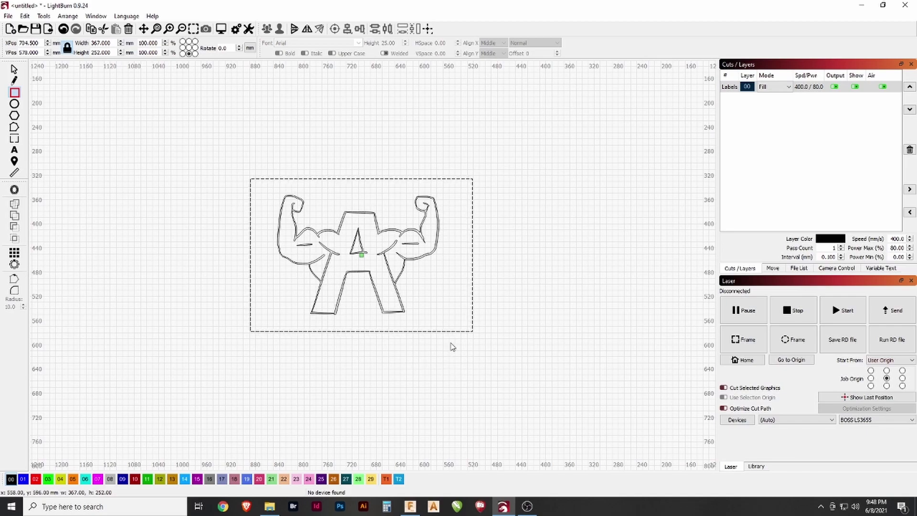
{"action": "left_click", "coordinate": [15, 290]}
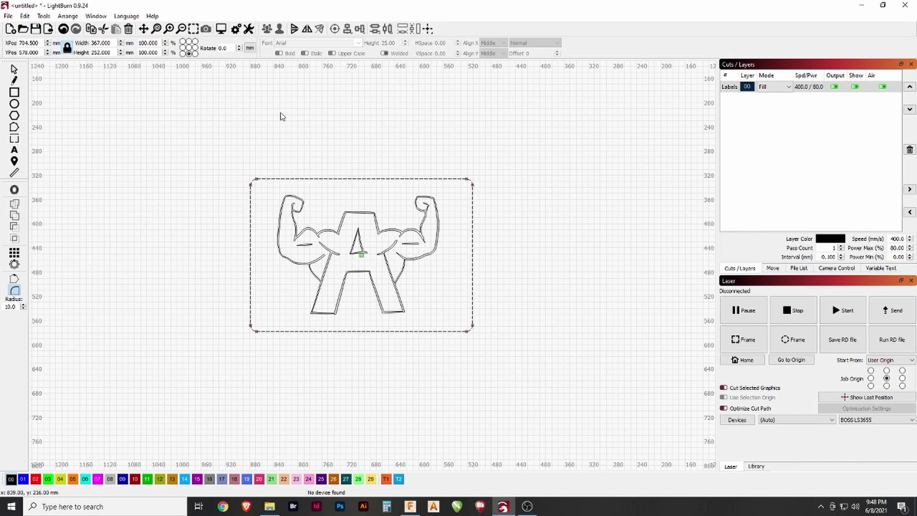
{"action": "left_click", "coordinate": [14, 70]}
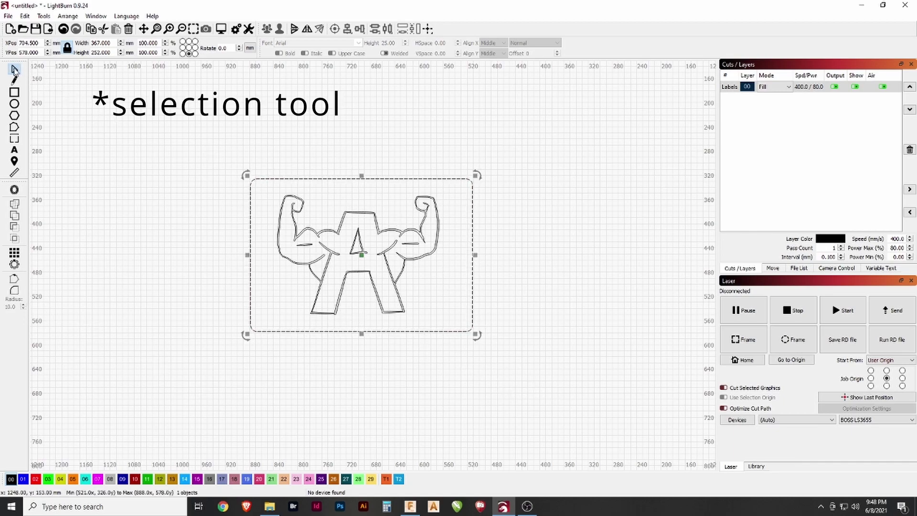
Centre the logo and border on each other horizontally and vertically.
{"action": "left_click_drag", "start_coordinate": [523, 396], "coordinate": [228, 113]}
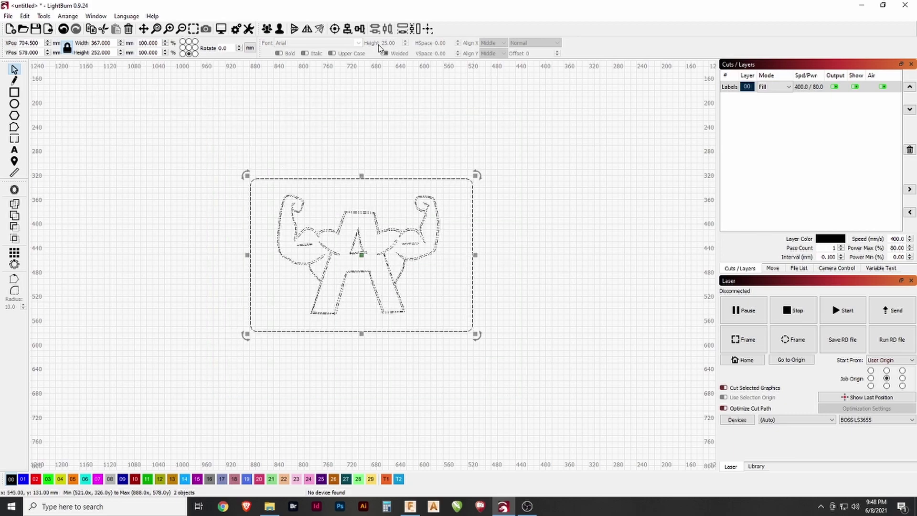
{"action": "left_click", "coordinate": [360, 29]}
{"action": "left_click", "coordinate": [363, 35]}
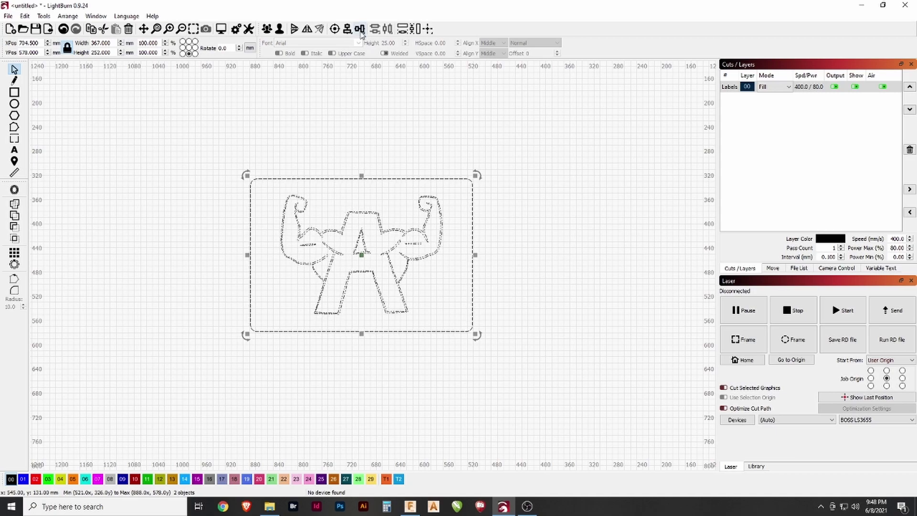
{"action": "left_click", "coordinate": [375, 29]}
{"action": "left_click", "coordinate": [378, 47]}
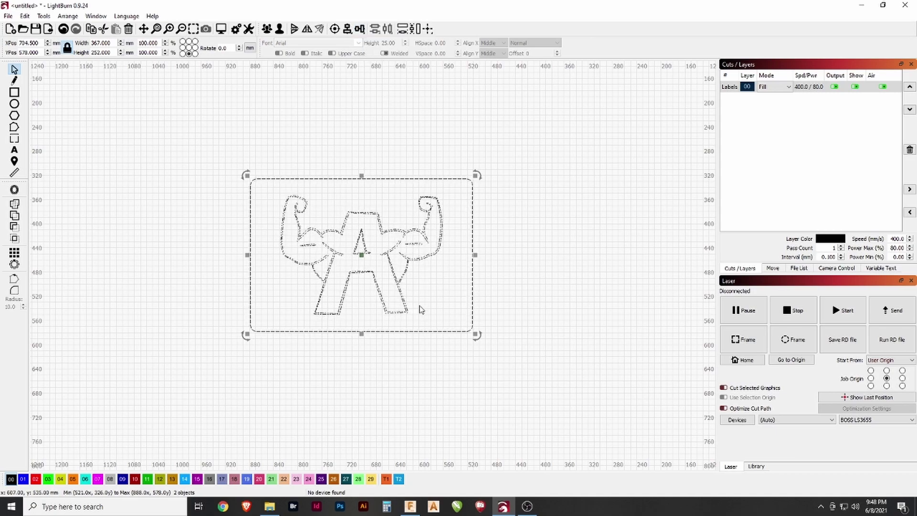
{"action": "left_click", "coordinate": [412, 375]}
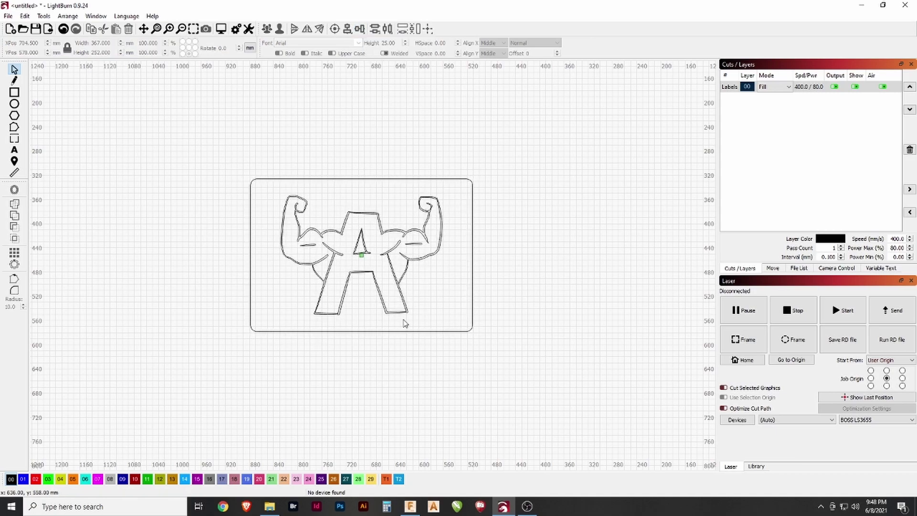
Move the rounded border onto the blue 01 layer.
{"action": "left_click", "coordinate": [428, 332]}
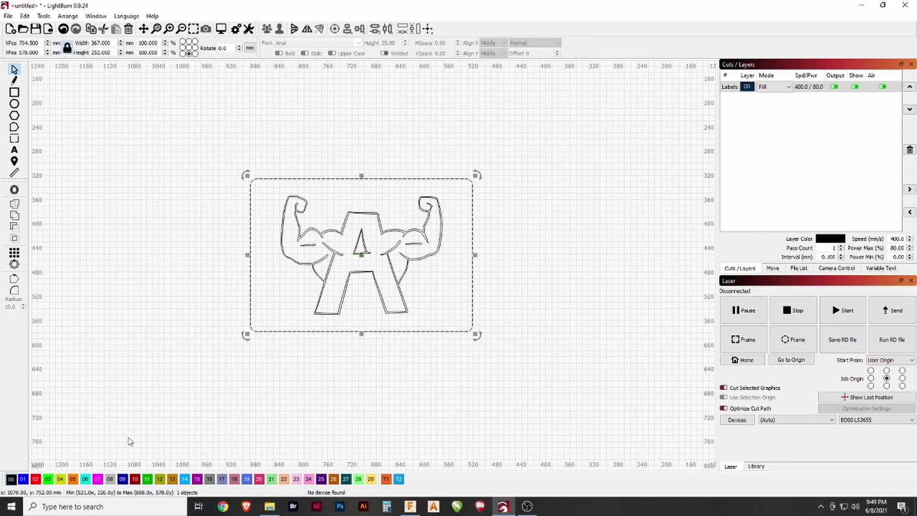
{"action": "left_click", "coordinate": [24, 480]}
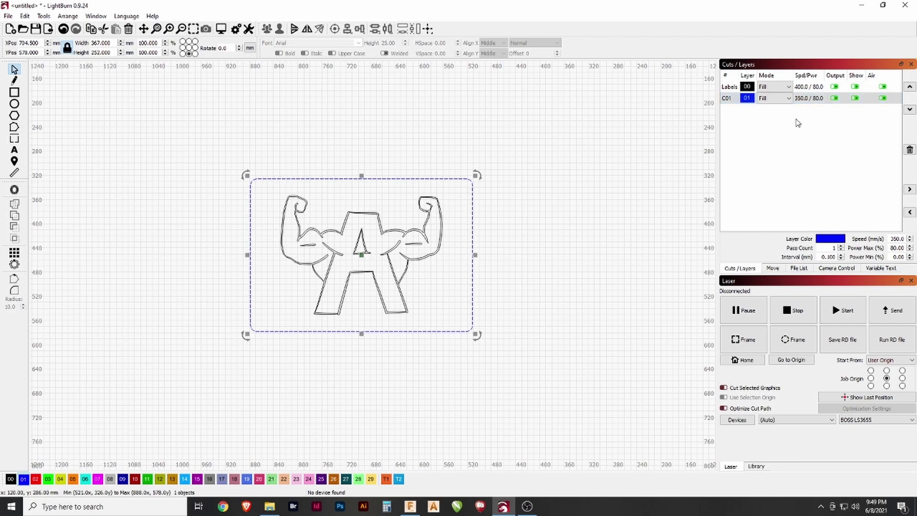
{"action": "left_click", "coordinate": [573, 203]}
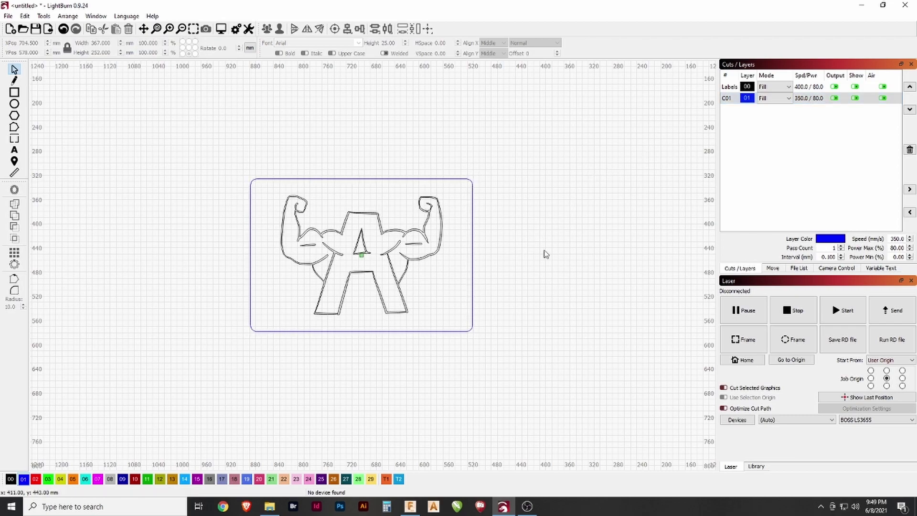
In the C01 cut settings, enter speed 20, max power 85 and min power 85.
{"action": "double_click", "coordinate": [808, 98]}
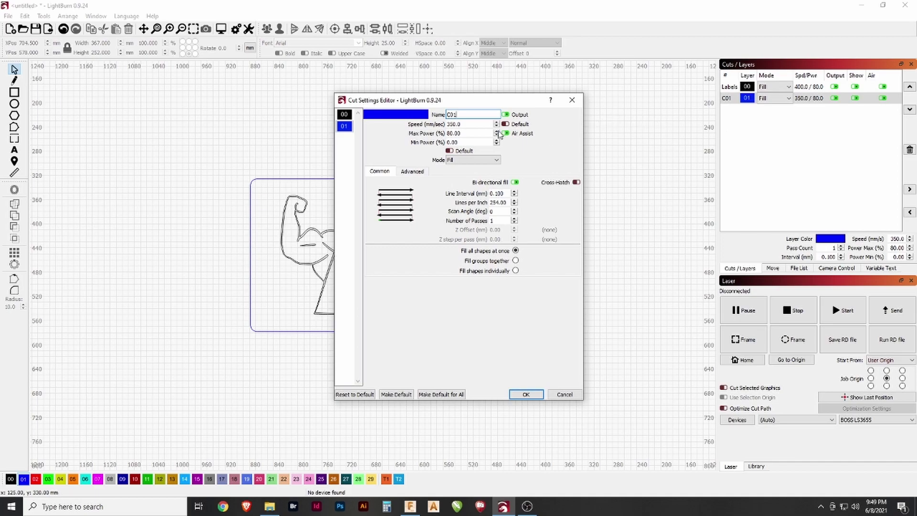
{"action": "mouse_move", "coordinate": [485, 106]}
{"action": "left_mouse_down"}
{"action": "mouse_move", "coordinate": [449, 99]}
{"action": "mouse_move", "coordinate": [623, 113]}
{"action": "mouse_move", "coordinate": [606, 111]}
{"action": "left_mouse_up"}
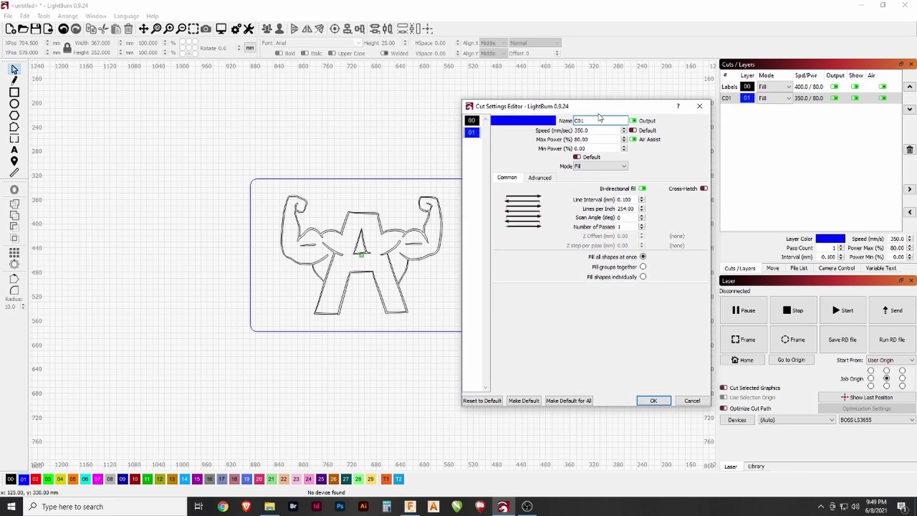
{"action": "double_click", "coordinate": [591, 130]}
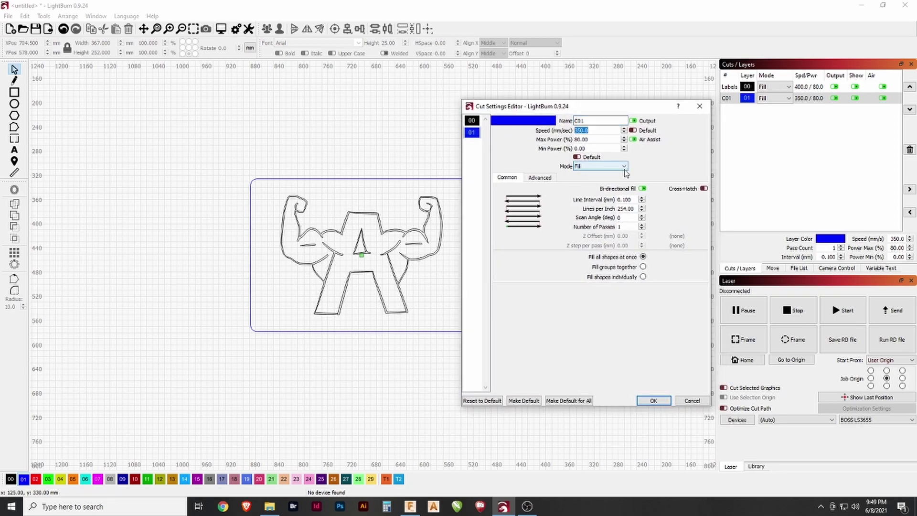
{"action": "type", "text": "20"}
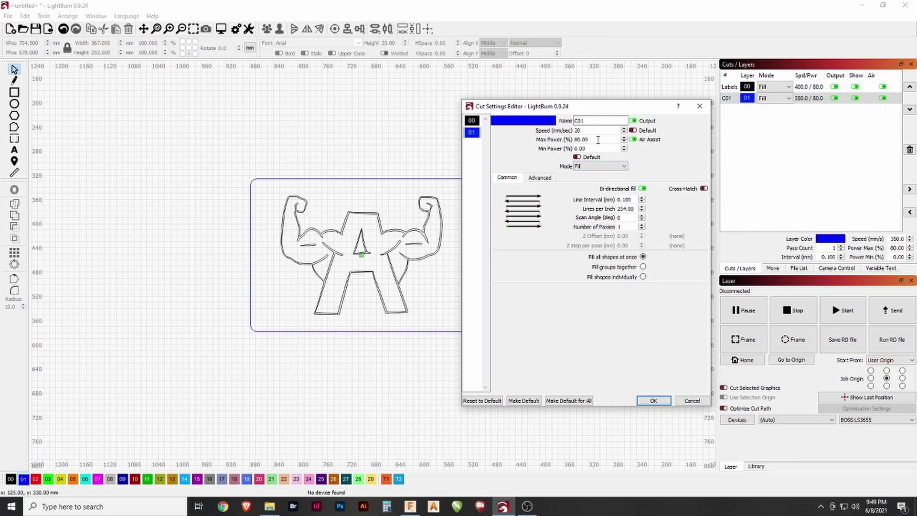
{"action": "key", "text": "Tab"}
{"action": "type", "text": "85"}
{"action": "key", "text": "Tab"}
{"action": "type", "text": "85"}
{"action": "key", "text": "Tab"}
{"action": "left_click_drag", "start_coordinate": [632, 111], "coordinate": [625, 109]}
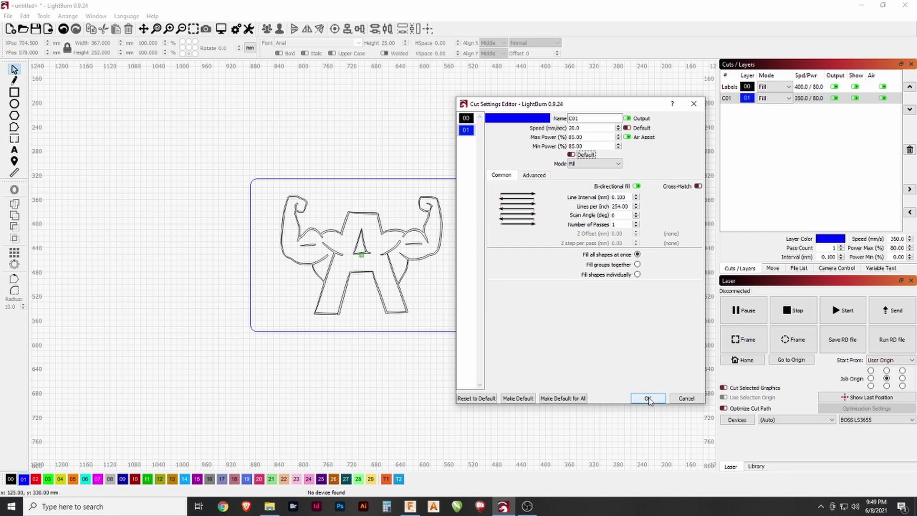
{"action": "left_click", "coordinate": [648, 399]}
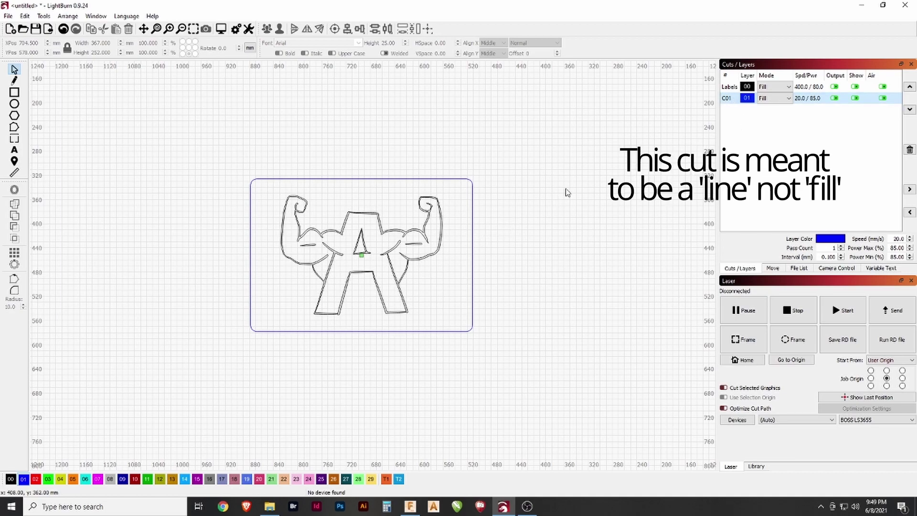
{"action": "left_click", "coordinate": [473, 238]}
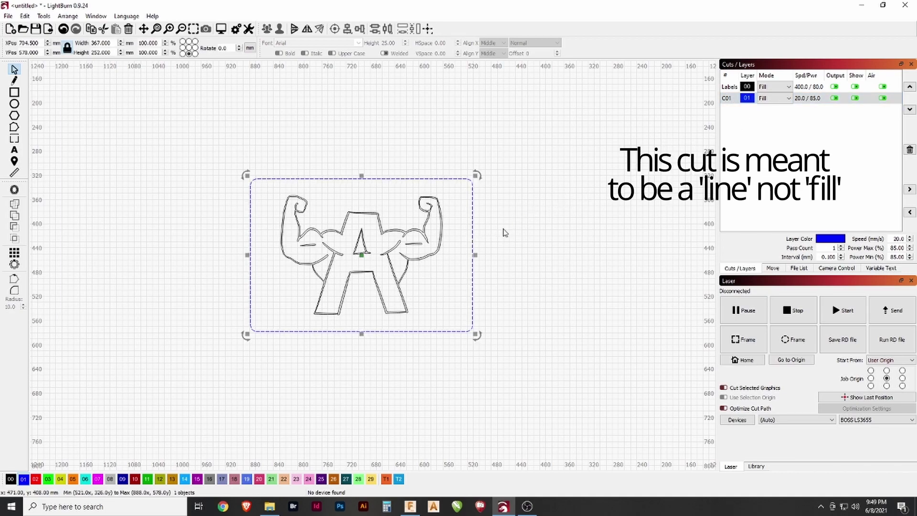
{"action": "left_click", "coordinate": [539, 228]}
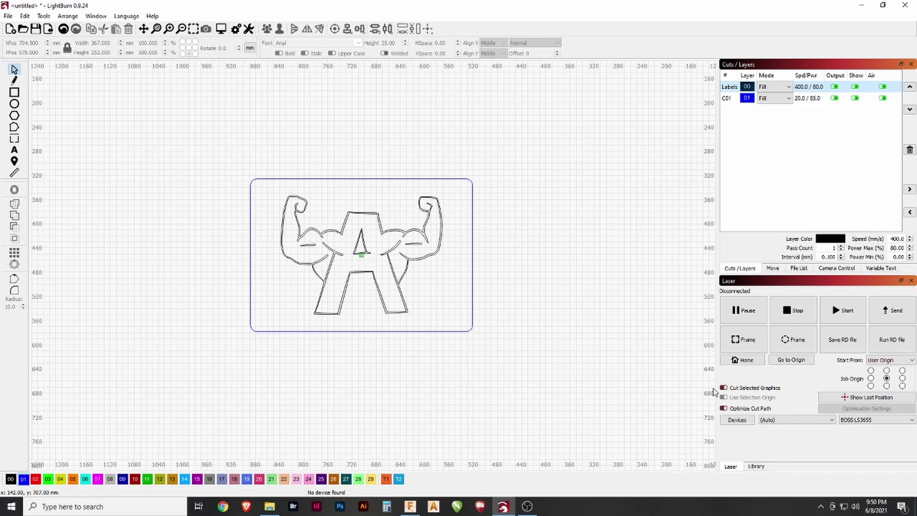
Change the Labels layer's max power to 60 in its cut settings.
{"action": "double_click", "coordinate": [808, 86]}
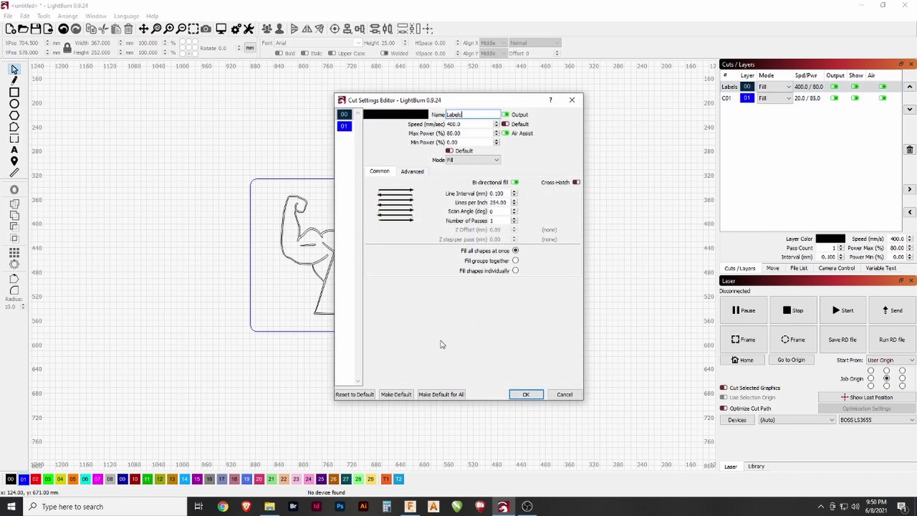
{"action": "double_click", "coordinate": [457, 133]}
{"action": "triple_click", "coordinate": [458, 132]}
{"action": "type", "text": "60"}
{"action": "left_click", "coordinate": [526, 394]}
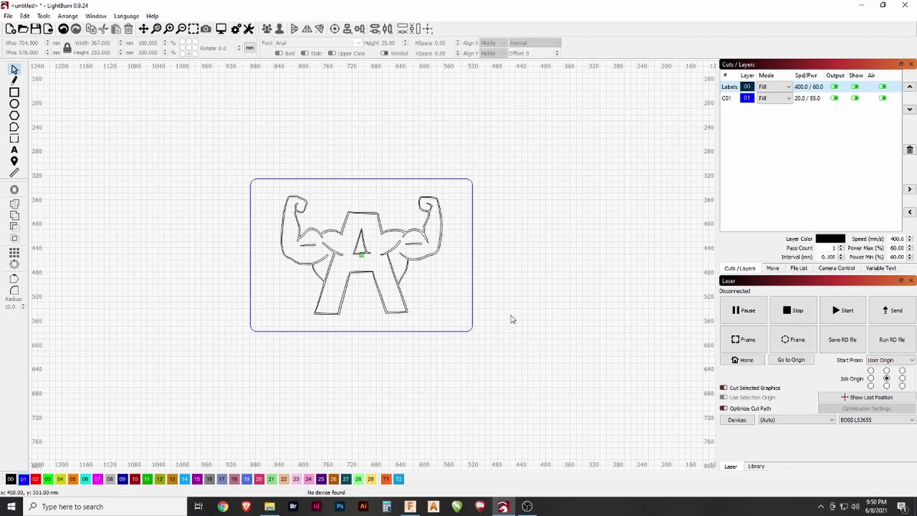
{"action": "left_click", "coordinate": [729, 98]}
{"action": "left_click", "coordinate": [473, 293]}
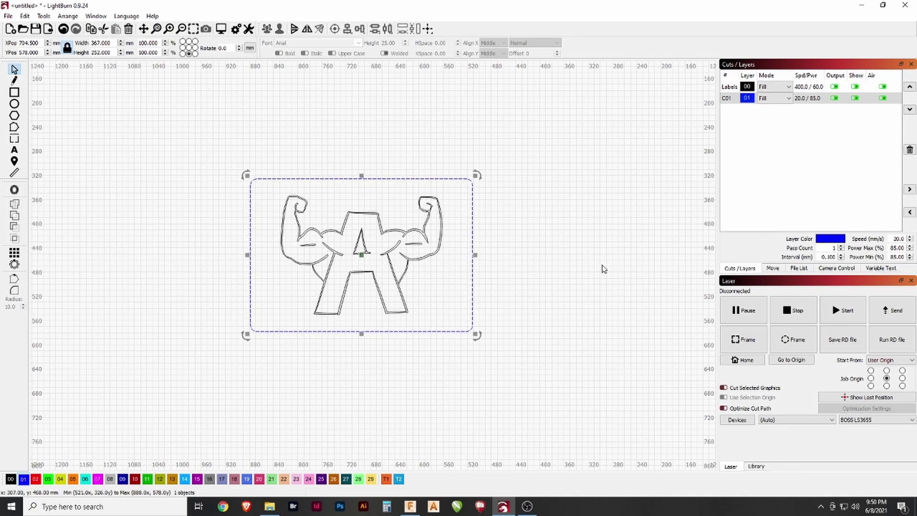
{"action": "left_click", "coordinate": [562, 290]}
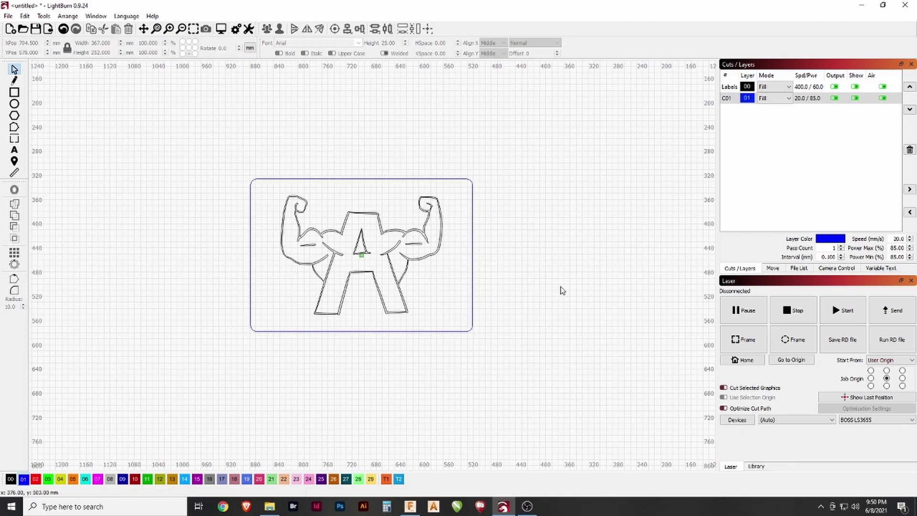
{"action": "left_click", "coordinate": [396, 266]}
{"action": "left_click", "coordinate": [360, 251]}
{"action": "scroll", "coordinate": [362, 248], "scroll_direction": "up", "scroll_amount": 6}
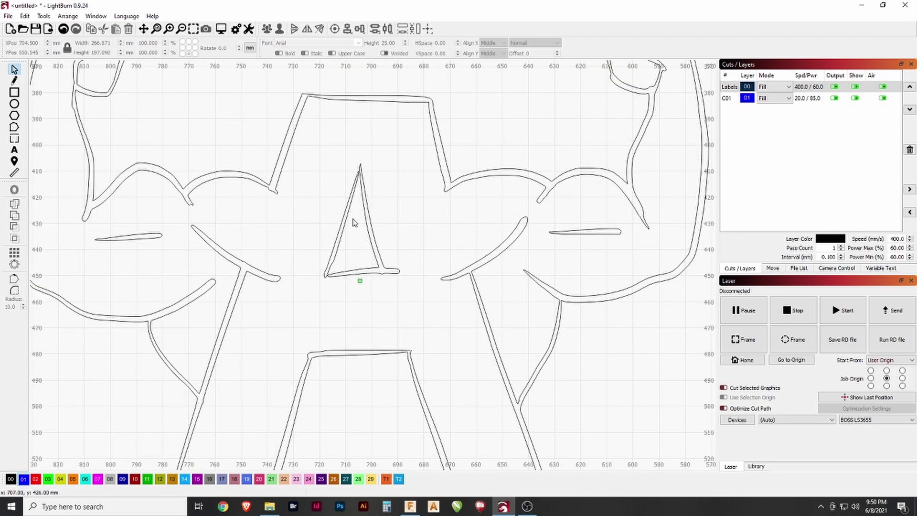
{"action": "scroll", "coordinate": [327, 274], "scroll_direction": "down", "scroll_amount": 4}
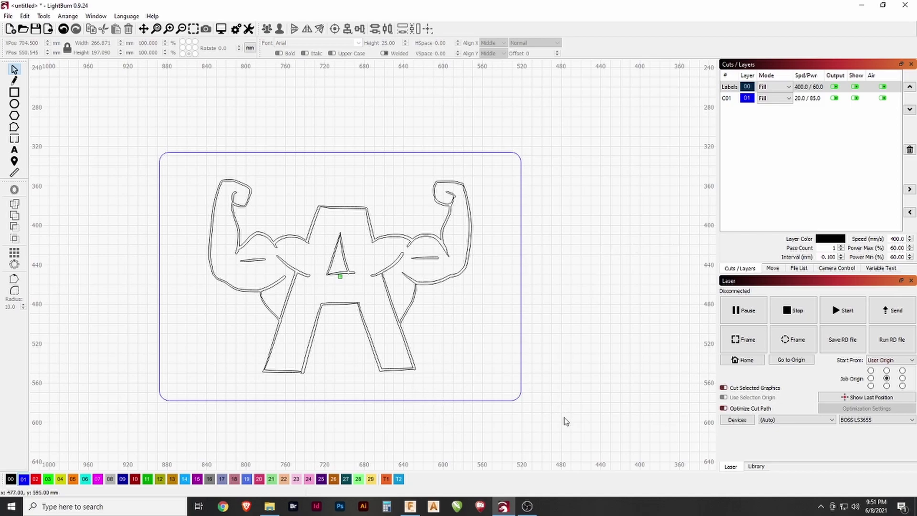
Frame the selected logo and border on the laser, then select all objects.
{"action": "left_click_drag", "start_coordinate": [548, 425], "coordinate": [148, 121]}
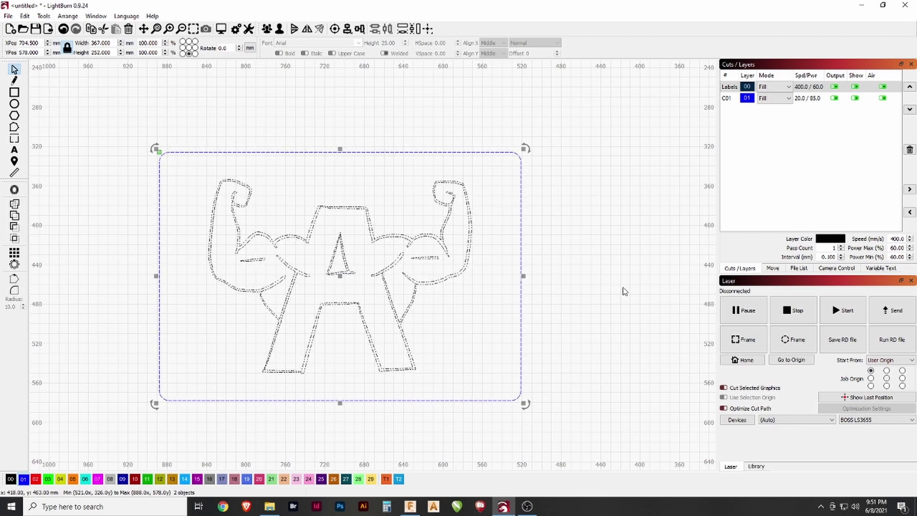
{"action": "left_click", "coordinate": [795, 343]}
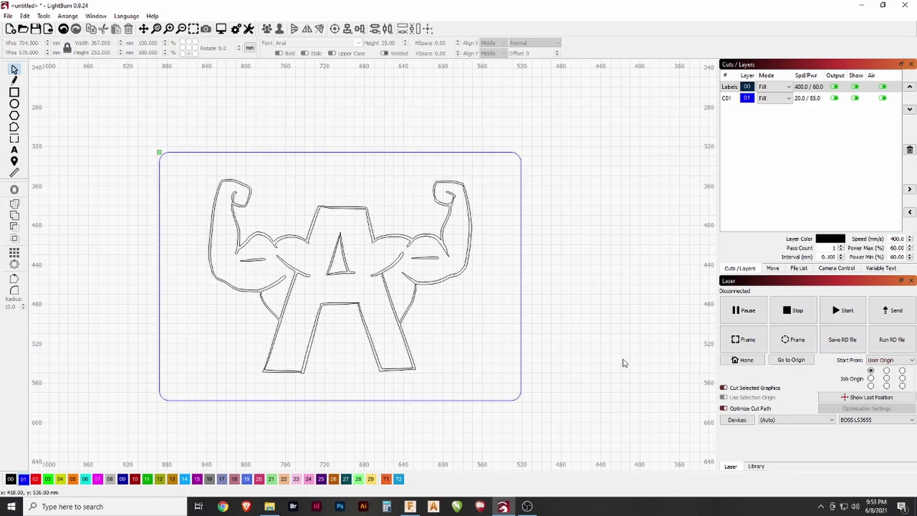
{"action": "key", "text": "ctrl+a"}
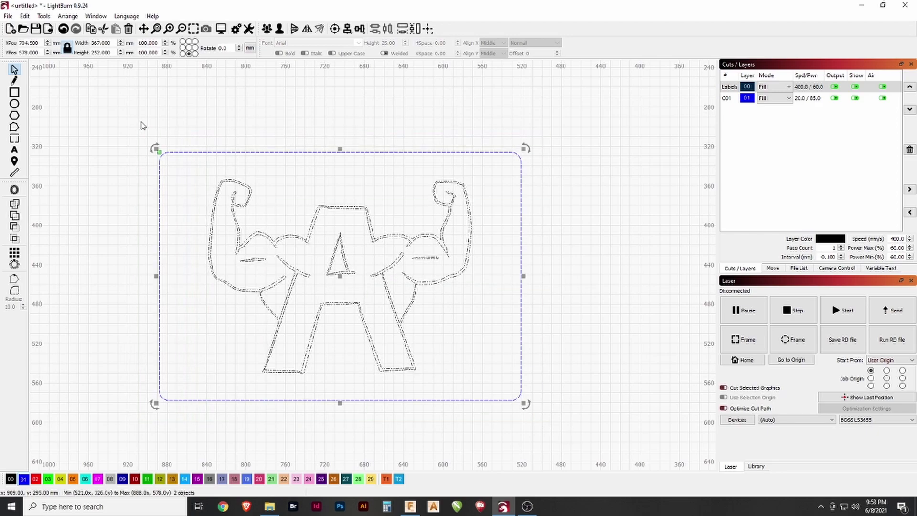
{"action": "left_click", "coordinate": [221, 30]}
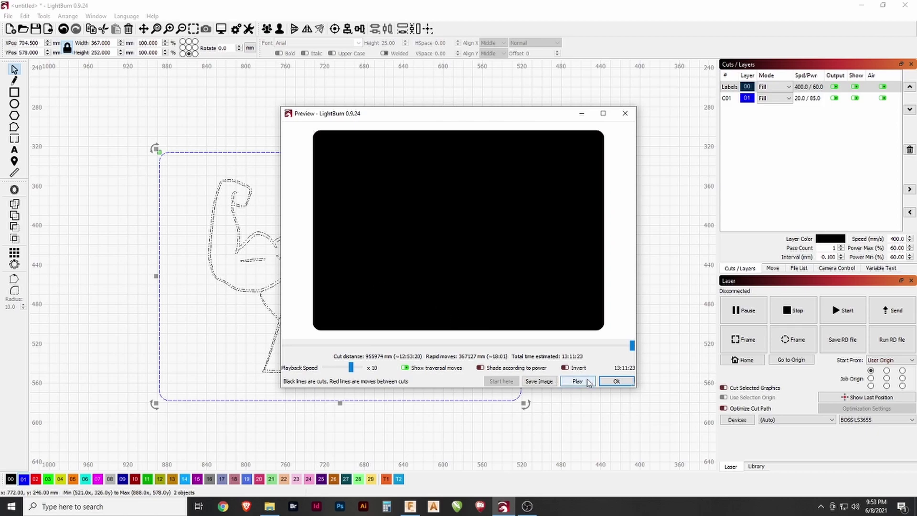
{"action": "left_click", "coordinate": [616, 381]}
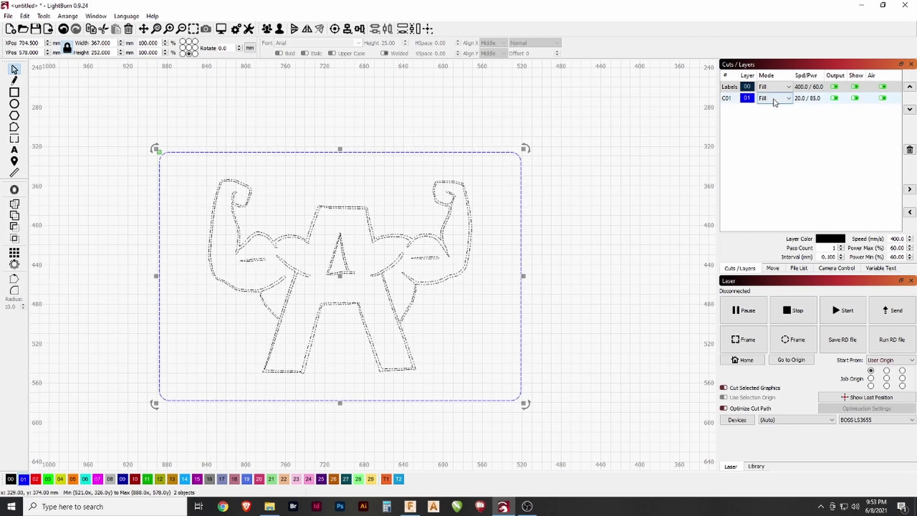
Switch layer C01 to Line mode and the Labels layer to Fill+Line.
{"action": "left_click", "coordinate": [771, 102]}
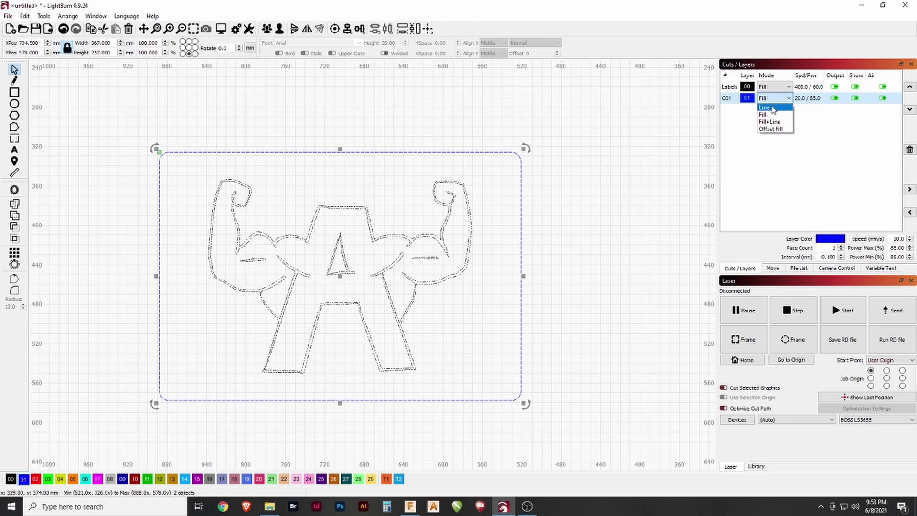
{"action": "left_click", "coordinate": [773, 107]}
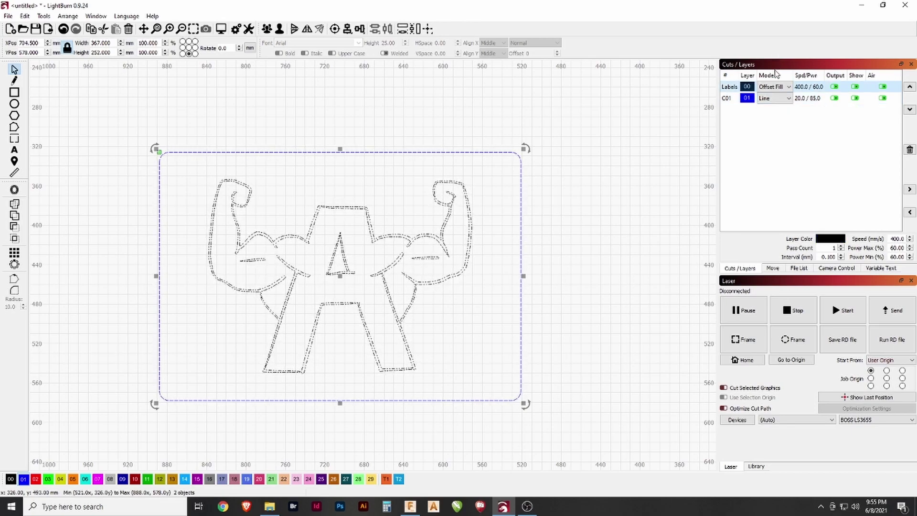
{"action": "left_click", "coordinate": [778, 87]}
{"action": "left_click", "coordinate": [774, 97]}
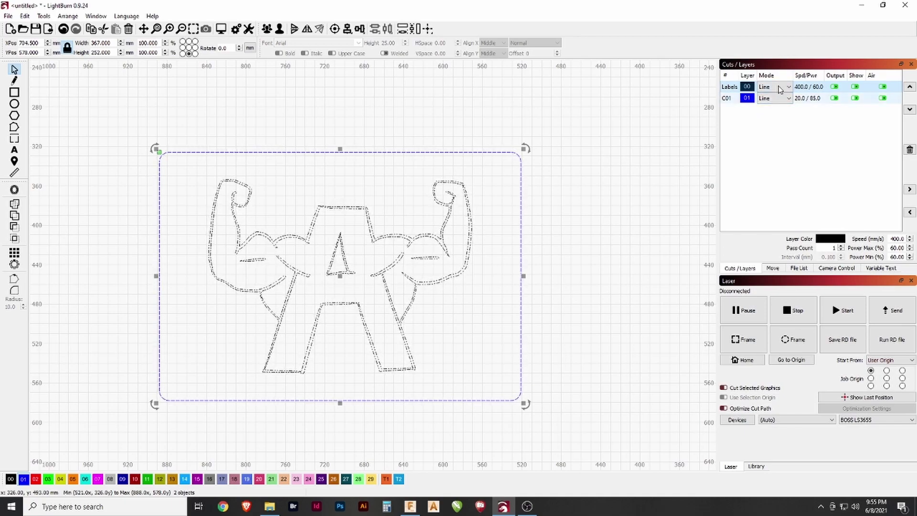
{"action": "left_click", "coordinate": [778, 87]}
{"action": "left_click", "coordinate": [777, 103]}
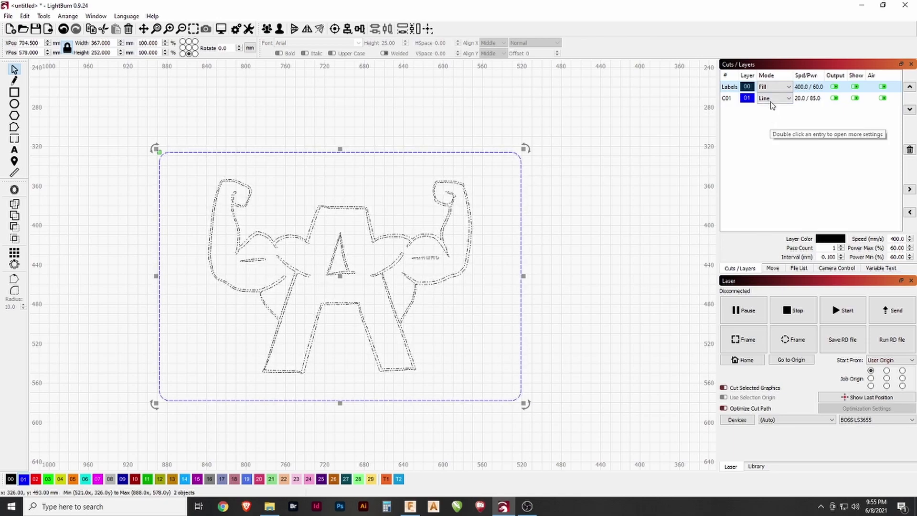
{"action": "left_click", "coordinate": [774, 87]}
{"action": "left_click", "coordinate": [778, 112]}
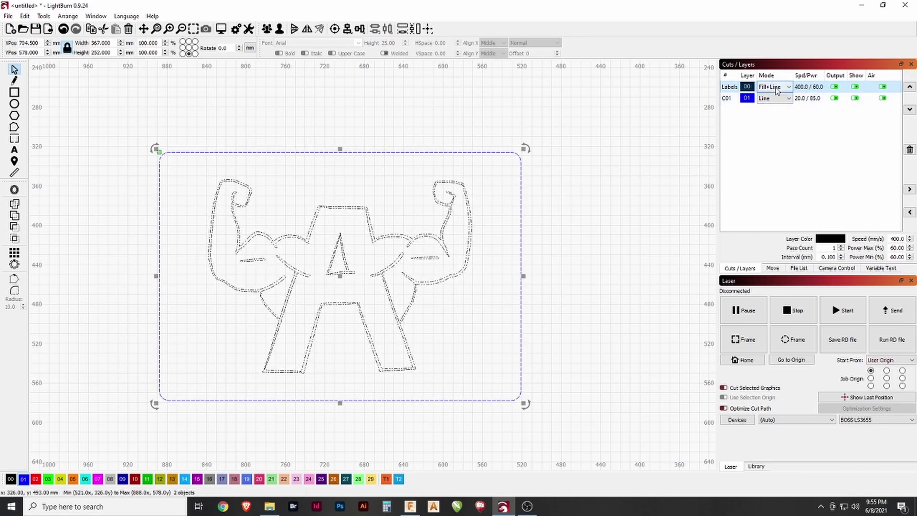
{"action": "double_click", "coordinate": [734, 89]}
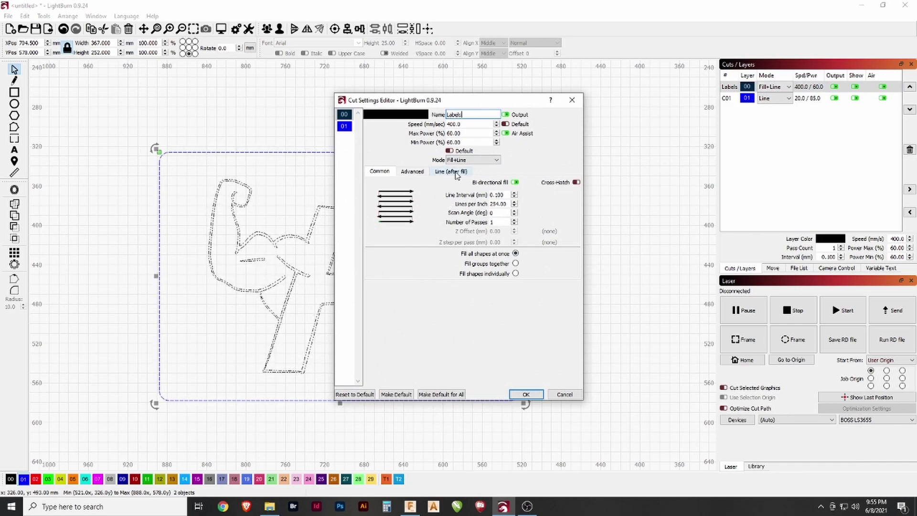
{"action": "left_click", "coordinate": [447, 172]}
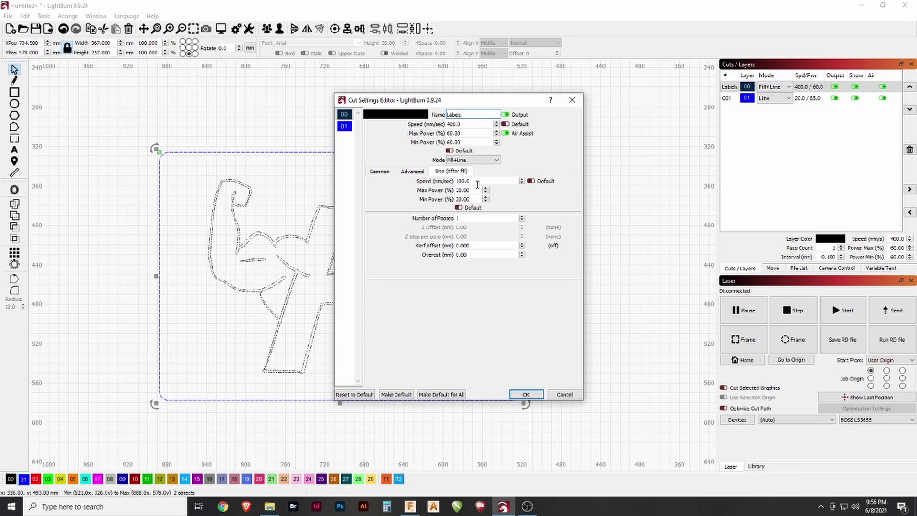
{"action": "left_click_drag", "start_coordinate": [477, 181], "coordinate": [460, 182]}
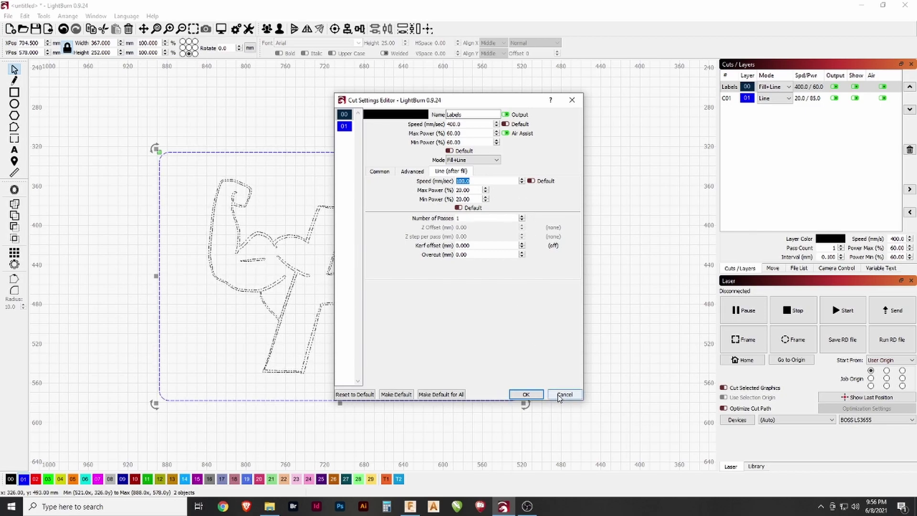
{"action": "left_click", "coordinate": [560, 394]}
Return the Labels layer to plain Fill mode after trying Offset Fill and Line.
{"action": "left_click", "coordinate": [776, 88]}
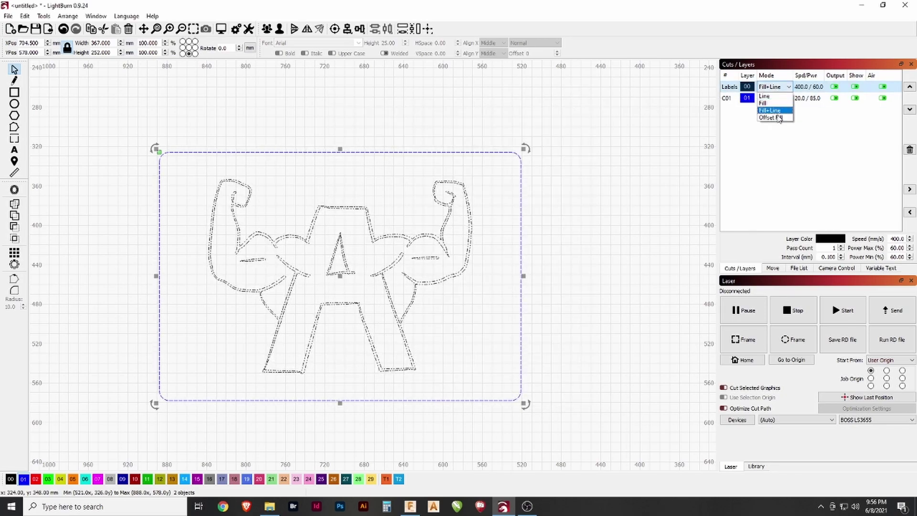
{"action": "left_click", "coordinate": [778, 116]}
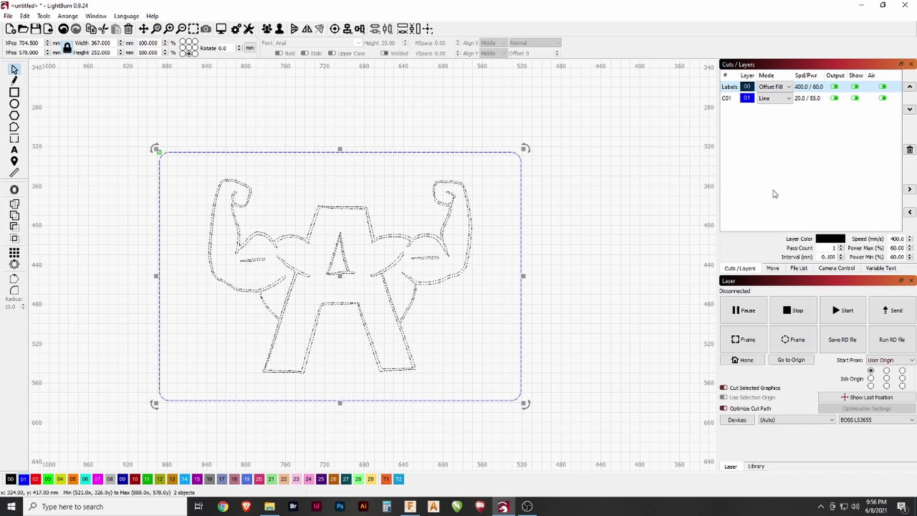
{"action": "left_click", "coordinate": [779, 89]}
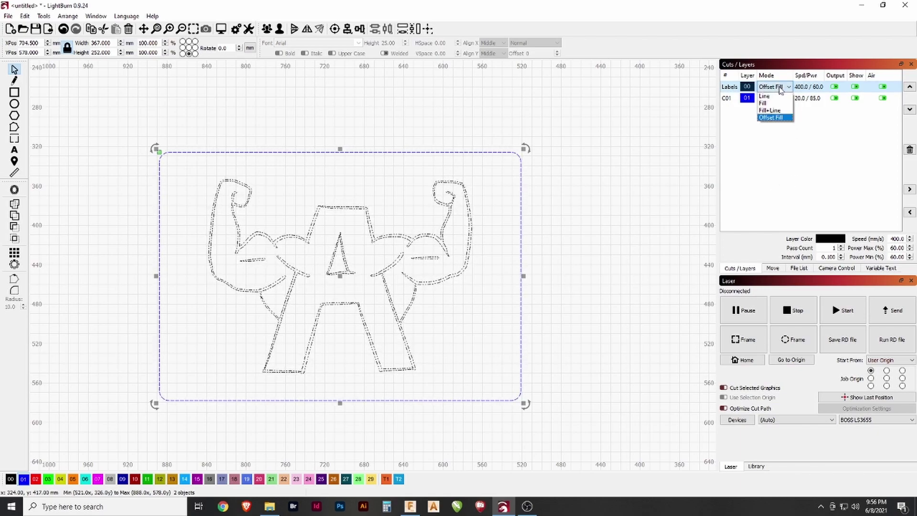
{"action": "left_click", "coordinate": [764, 96]}
{"action": "left_click", "coordinate": [765, 88]}
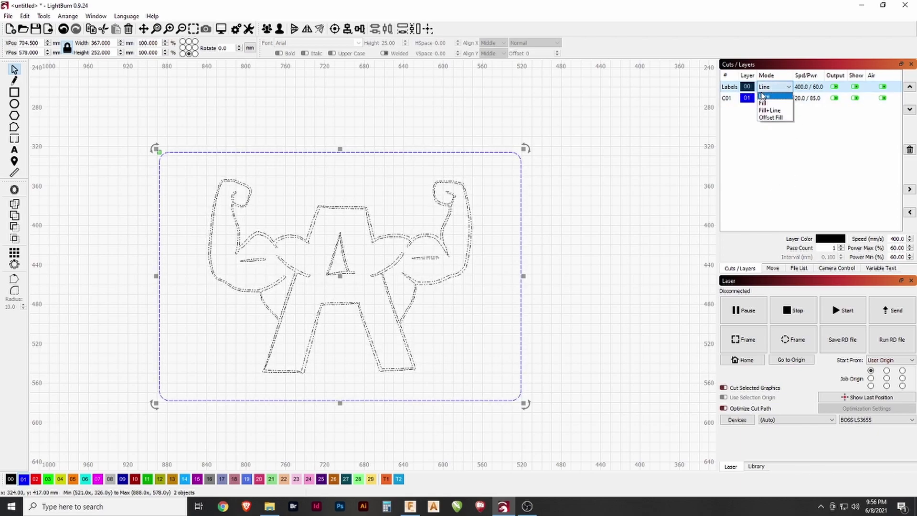
{"action": "left_click", "coordinate": [772, 104]}
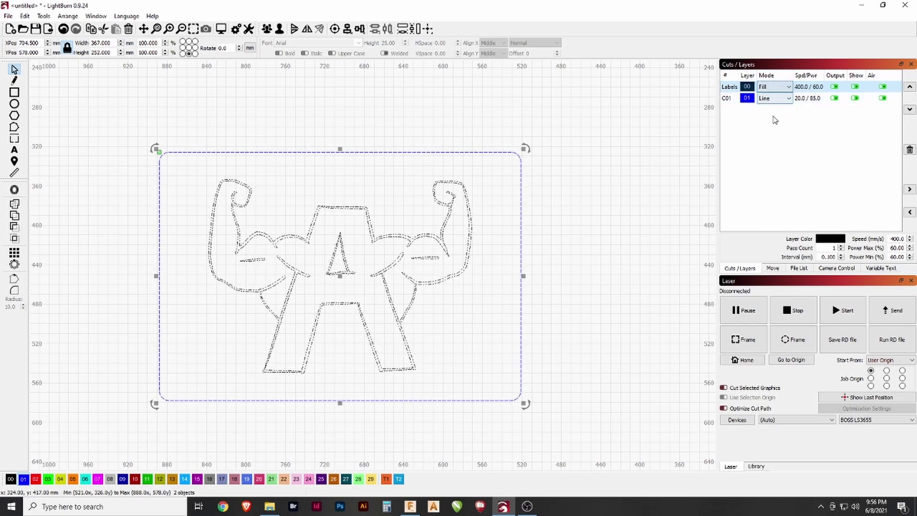
Keep C01 in Line mode and preview the job, estimated at 22:00.
{"action": "left_click", "coordinate": [769, 98]}
{"action": "left_click", "coordinate": [772, 109]}
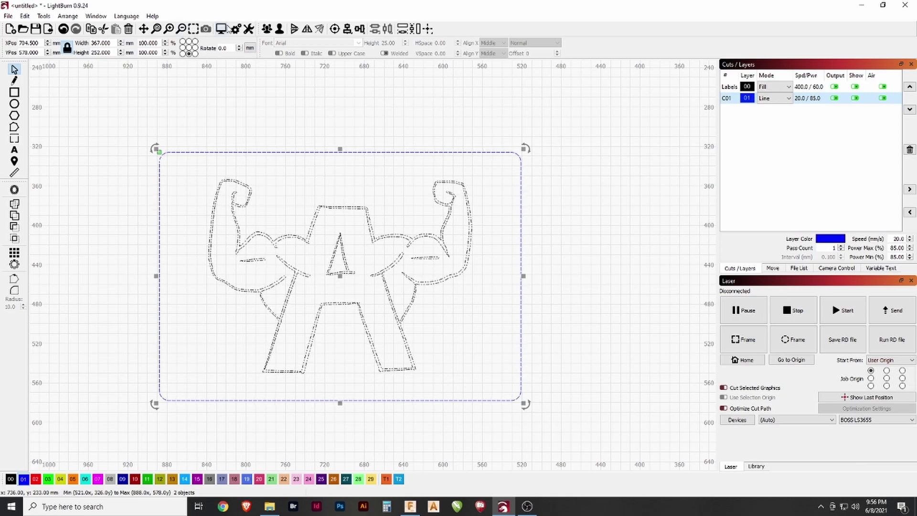
{"action": "left_click", "coordinate": [221, 28]}
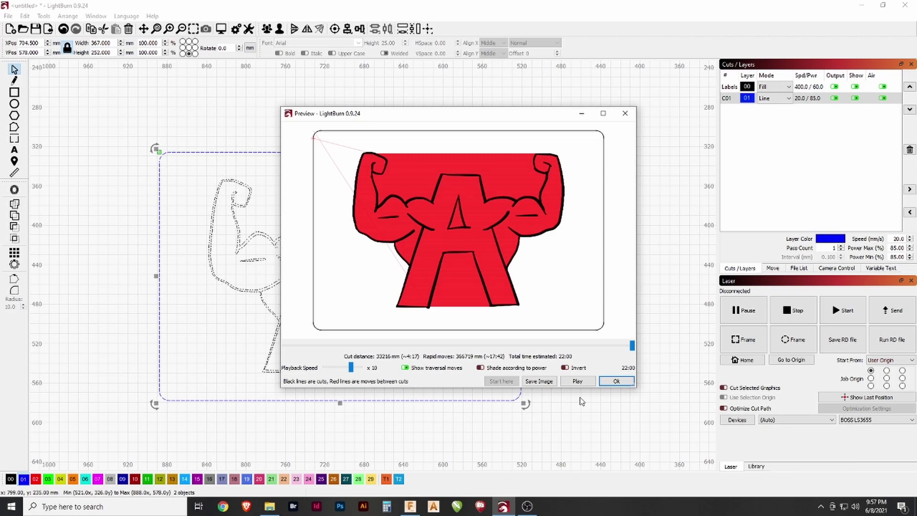
Replay the simulated job, skip ahead through the logo fill and border cut, then close Preview.
{"action": "left_click", "coordinate": [578, 381]}
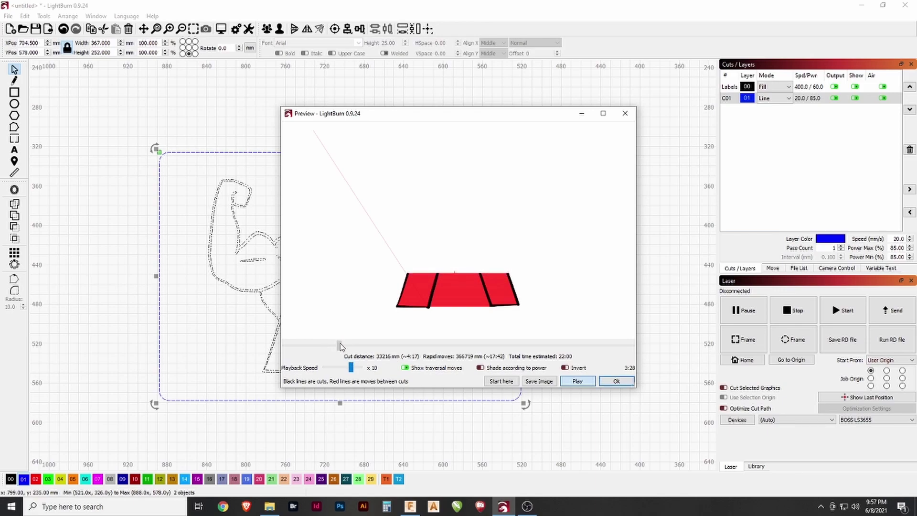
{"action": "left_click_drag", "start_coordinate": [335, 345], "coordinate": [615, 349]}
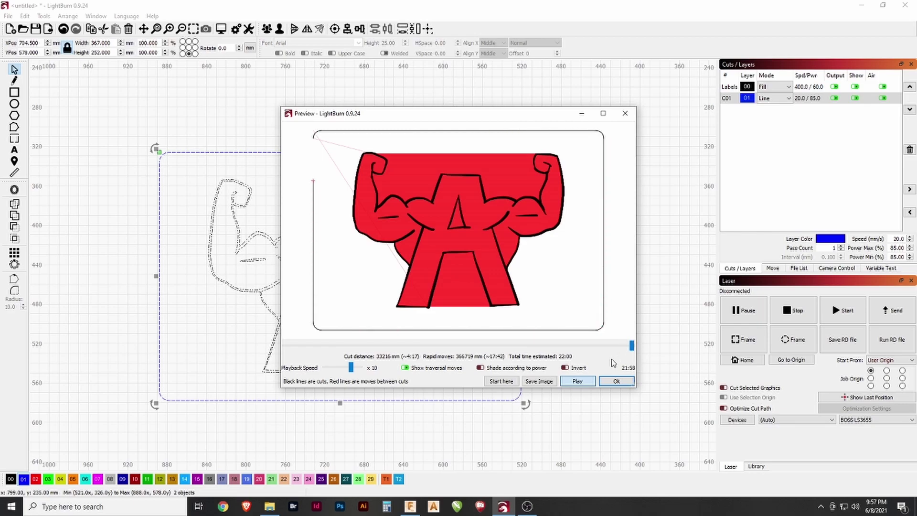
{"action": "left_click", "coordinate": [615, 381]}
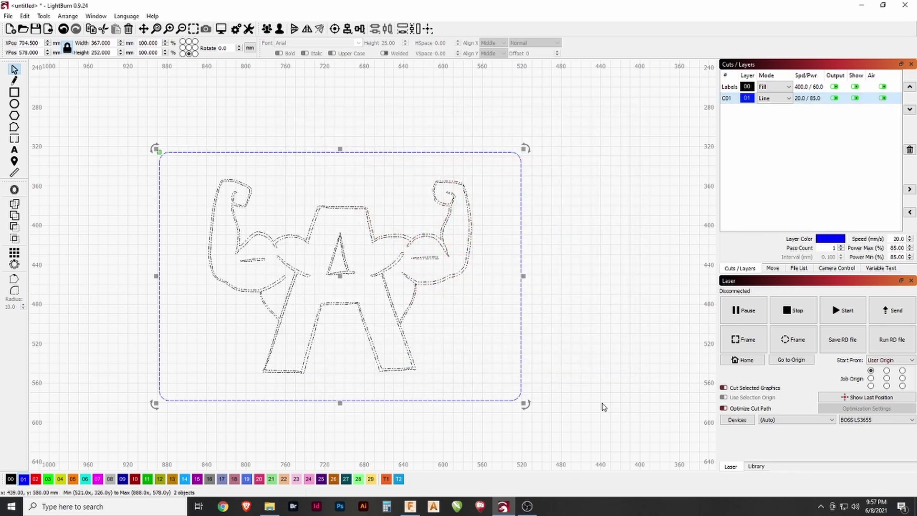
{"action": "left_click_drag", "start_coordinate": [579, 344], "coordinate": [600, 335]}
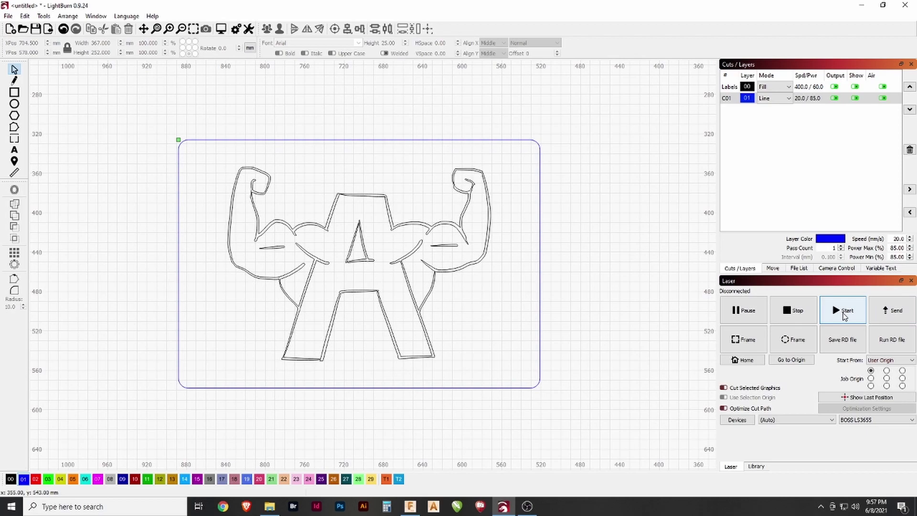